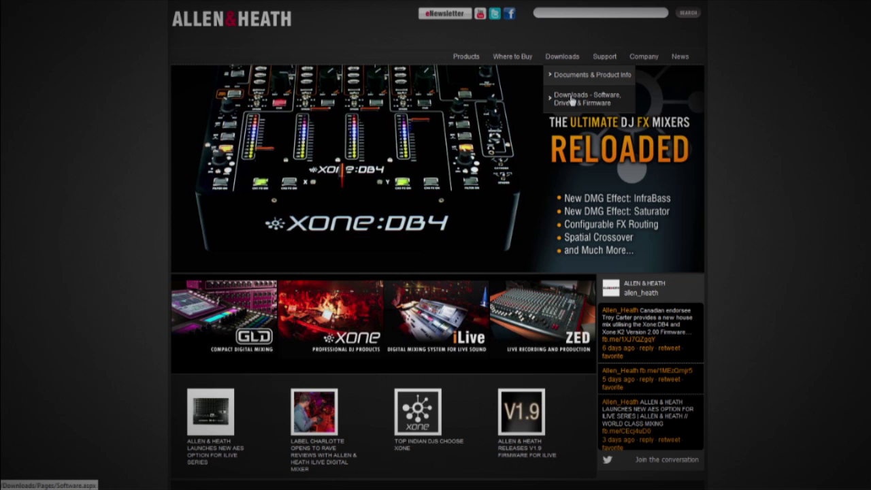
# Step: Open the Allen & Heath downloads page for software, drivers and firmware
pyautogui.click(572, 100)
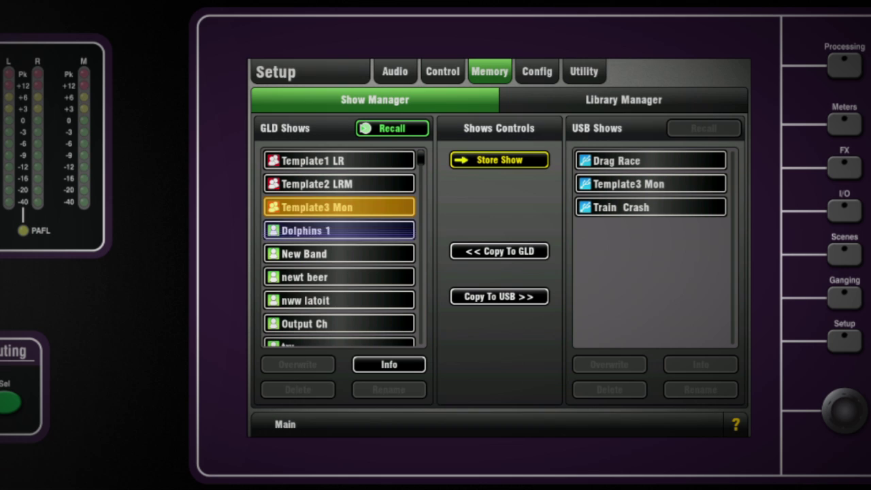
# Step: Copy the GLD shows Dolphins 1 and New Band to the USB drive
pyautogui.click(338, 231)
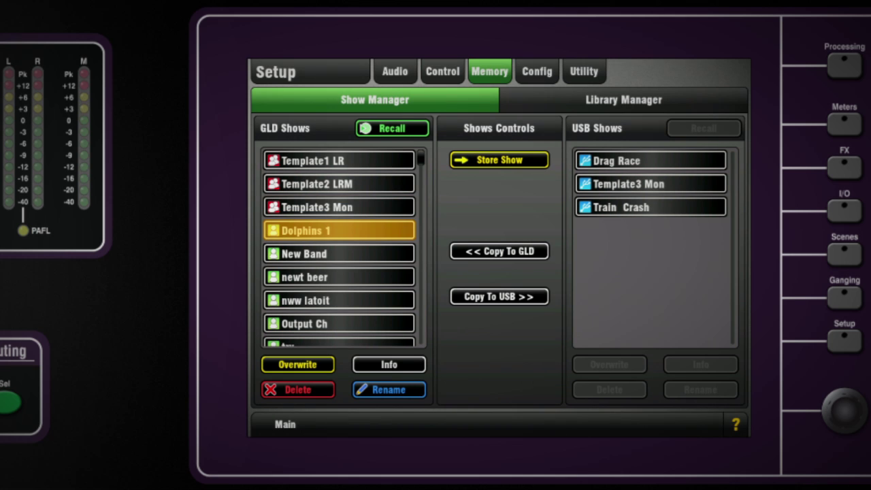
pyautogui.click(499, 297)
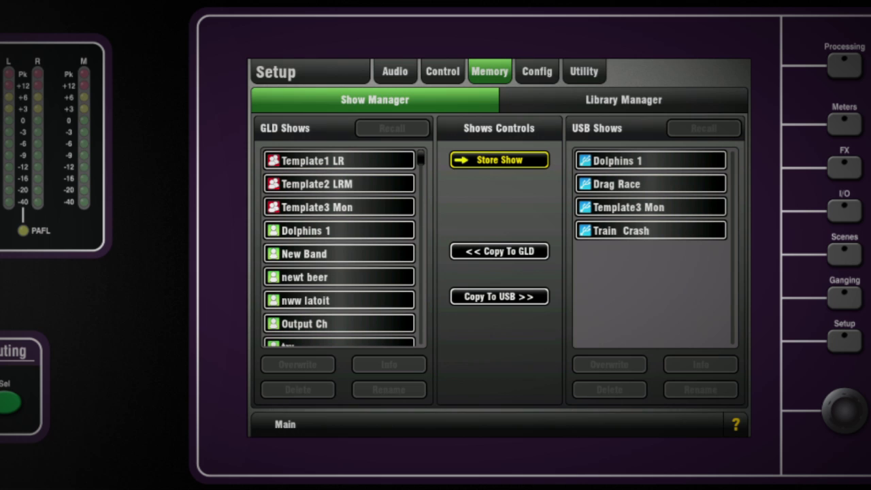
pyautogui.click(339, 254)
pyautogui.click(499, 296)
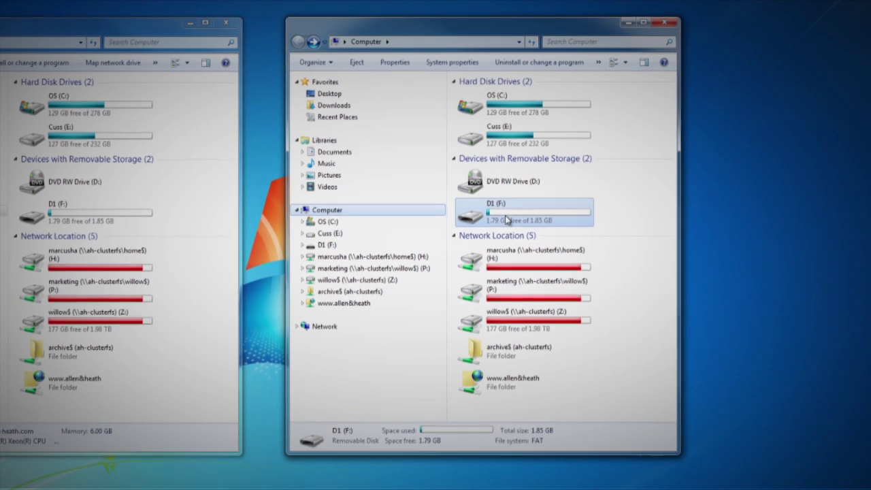
# Step: In Windows Explorer, delete the Firmware folder and Firmware.md5 from the AllenHeathGLD folder on drive D1 (F:)
pyautogui.doubleClick(506, 218)
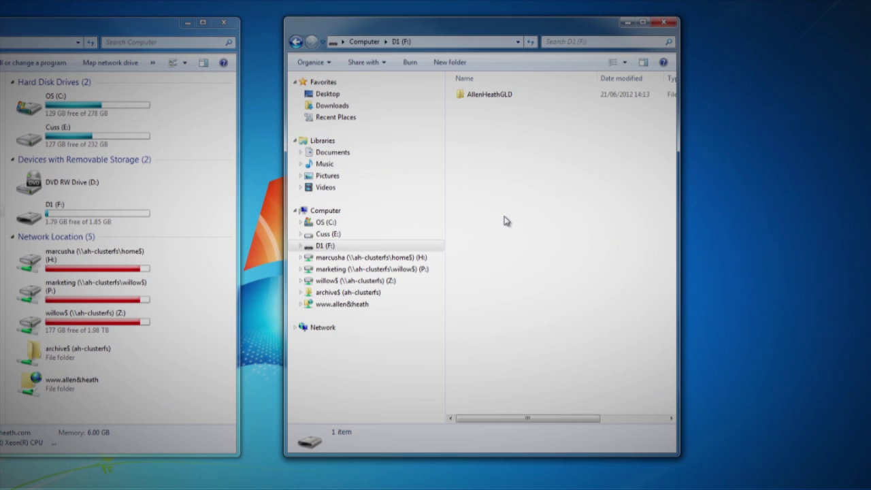
pyautogui.doubleClick(497, 94)
pyautogui.click(495, 94)
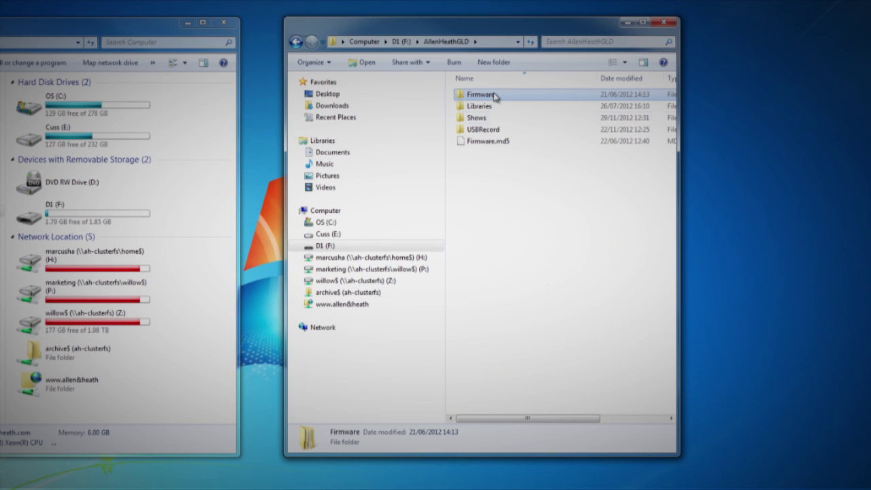
pyautogui.keyDown('ctrl'); pyautogui.click(503, 142); pyautogui.keyUp('ctrl')
pyautogui.rightClick(502, 144)
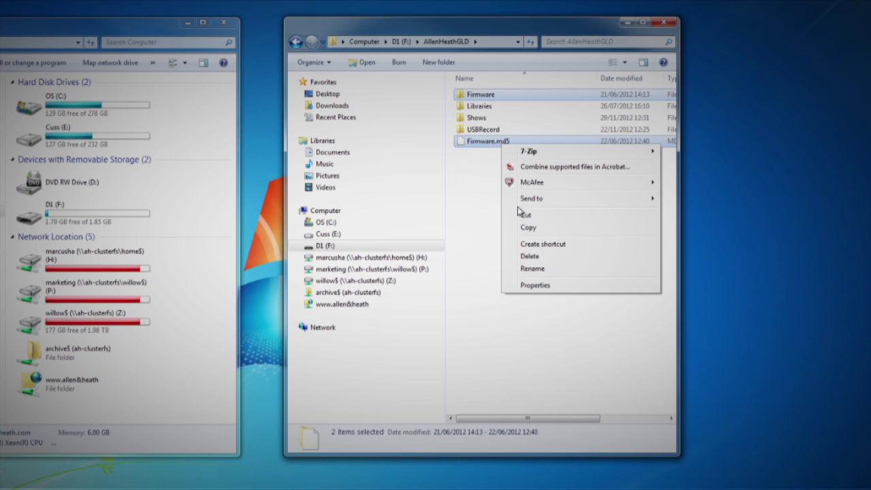
pyautogui.click(530, 256)
pyautogui.click(401, 294)
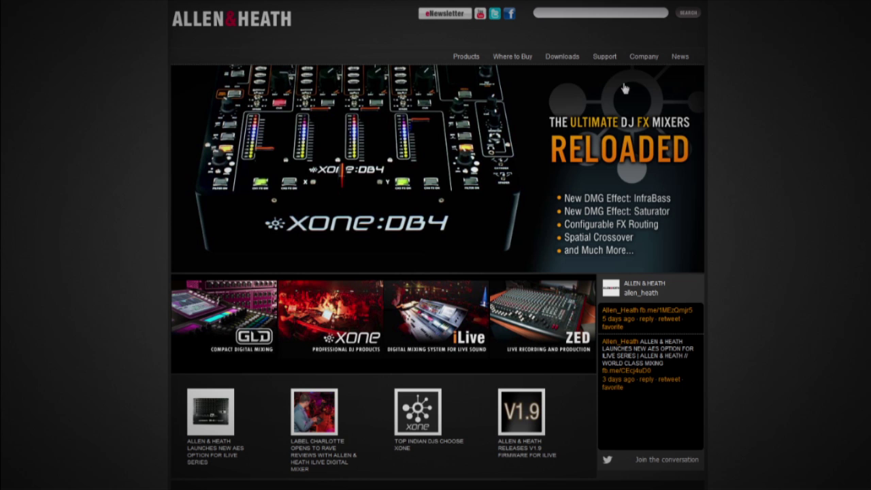
# Step: On the Allen & Heath website, open GLD Firmware Release 1.02 from the software, drivers and firmware downloads
pyautogui.moveTo(568, 61)
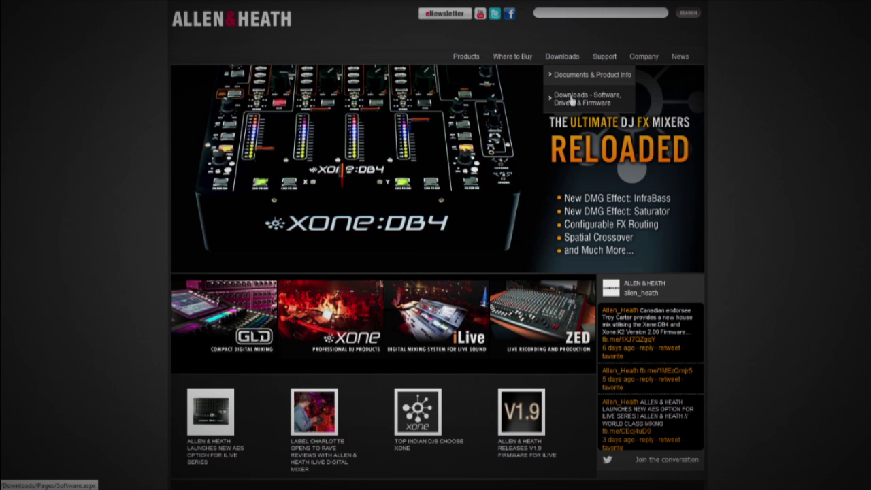
pyautogui.click(572, 101)
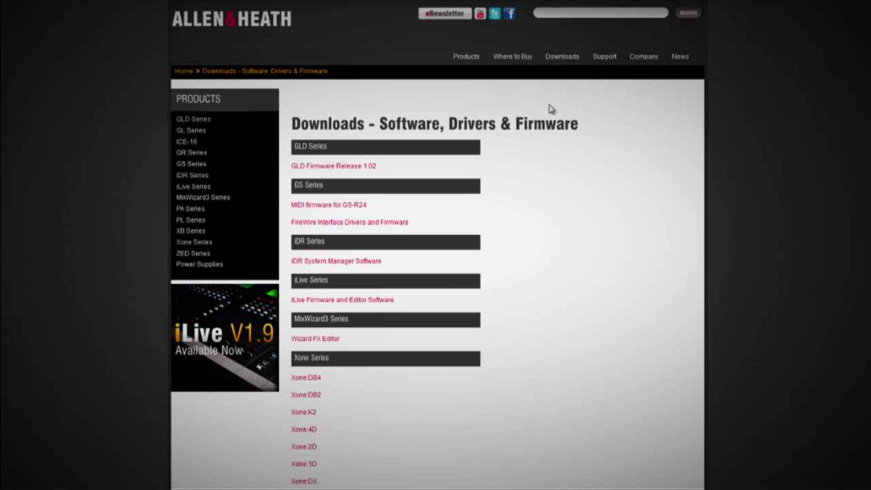
pyautogui.click(367, 166)
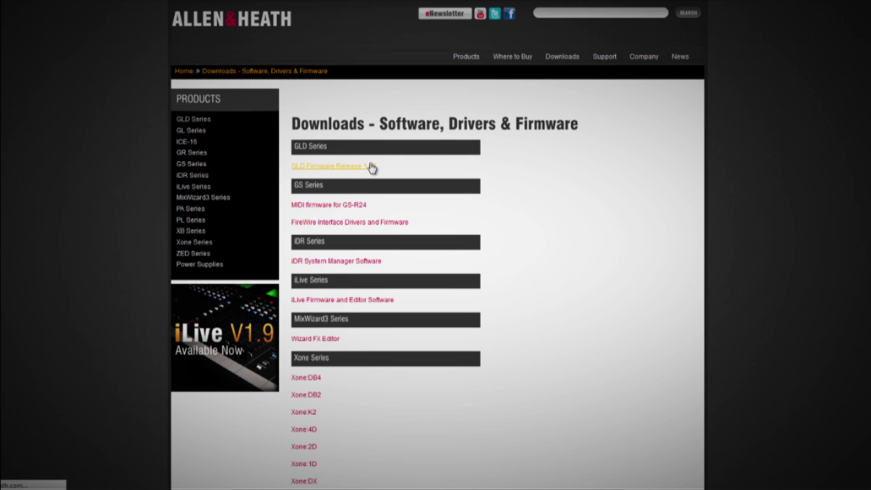
# Step: Accept the licence agreement and save the GLD Firmware Release 1.02 file AllenHeathGLD_V1.02.zip
pyautogui.scroll(-20, 368, 187)
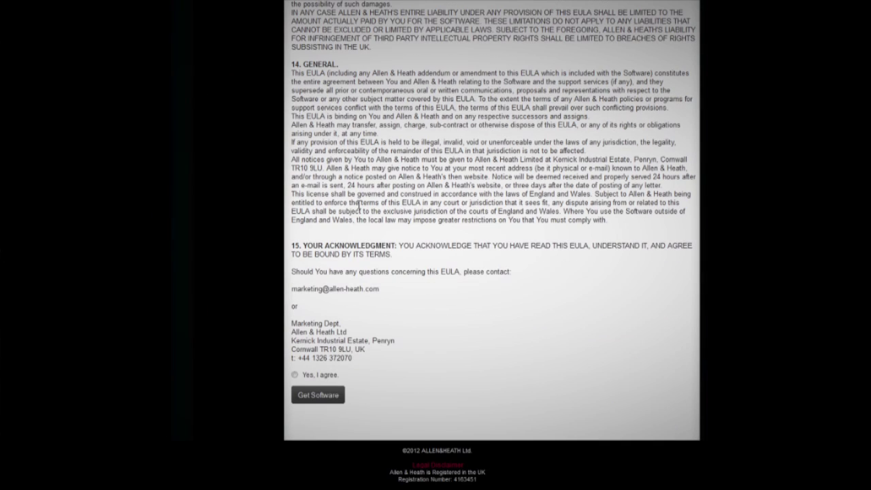
pyautogui.click(311, 396)
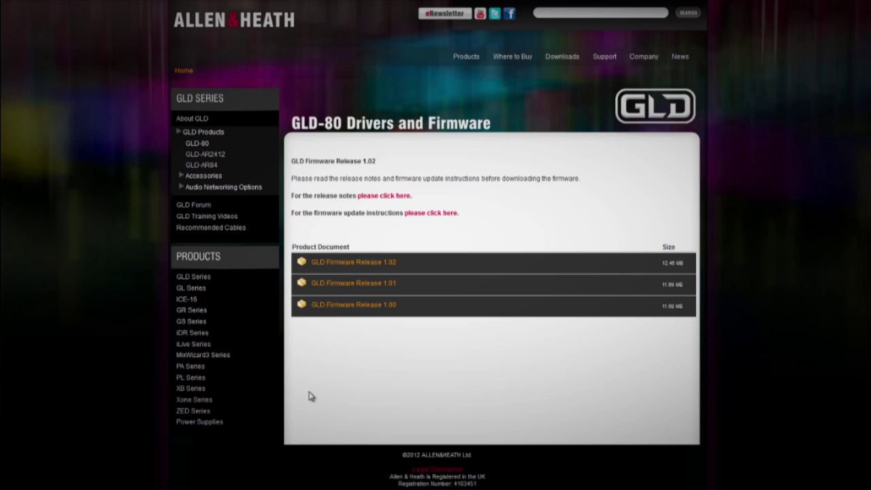
pyautogui.click(339, 264)
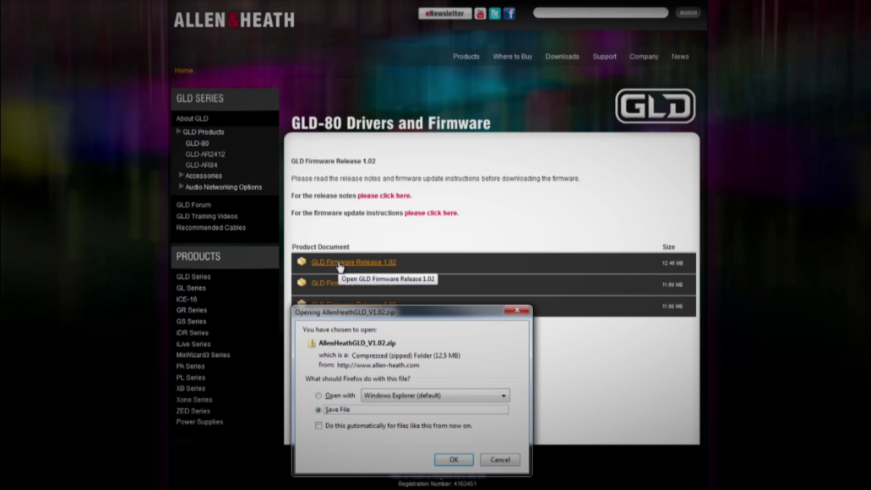
pyautogui.click(450, 461)
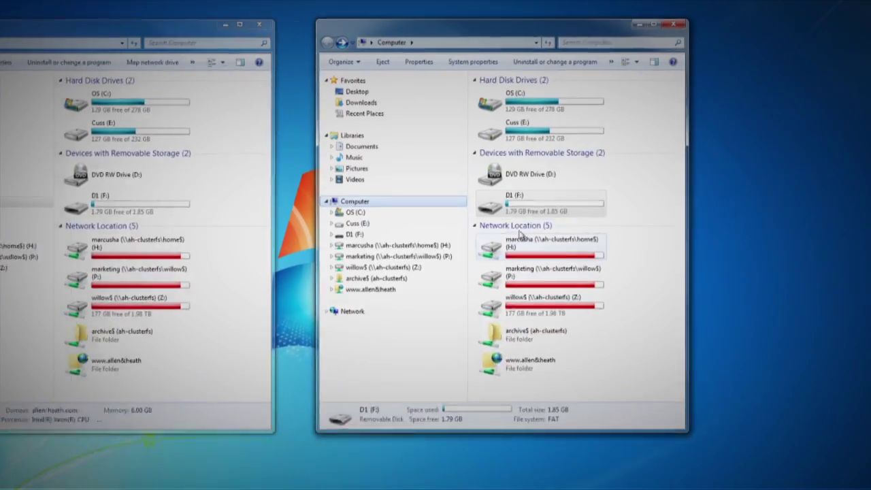
# Step: In Windows Explorer, open AllenHeathGLD on drive D1 (F:) and delete its Firmware folder and Firmware.md5 file
pyautogui.doubleClick(506, 220)
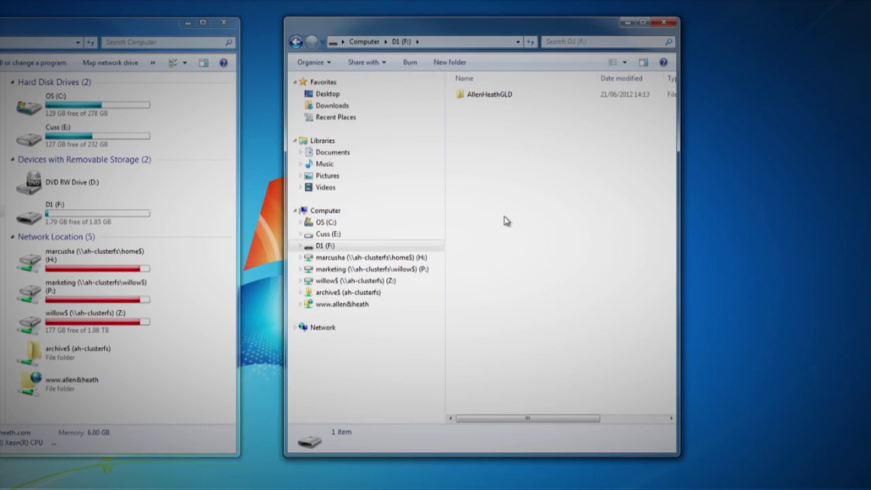
pyautogui.doubleClick(494, 95)
pyautogui.click(496, 96)
pyautogui.keyDown('ctrl'); pyautogui.click(504, 142); pyautogui.keyUp('ctrl')
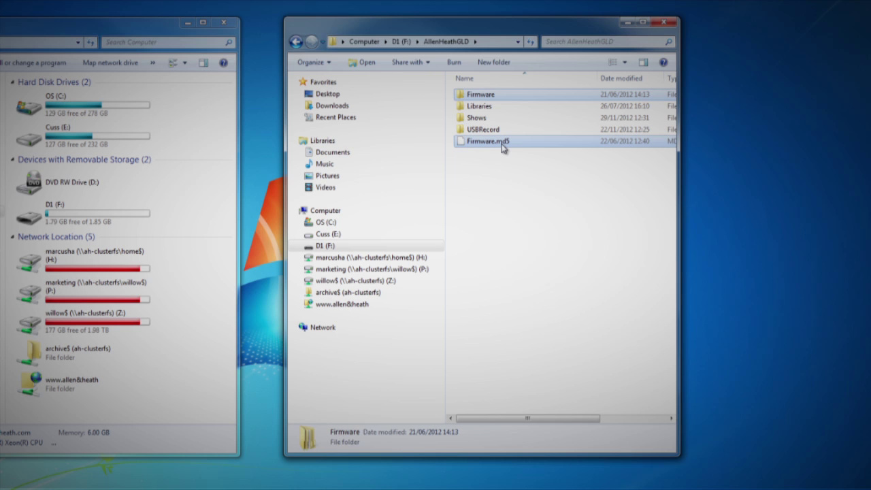
pyautogui.rightClick(504, 145)
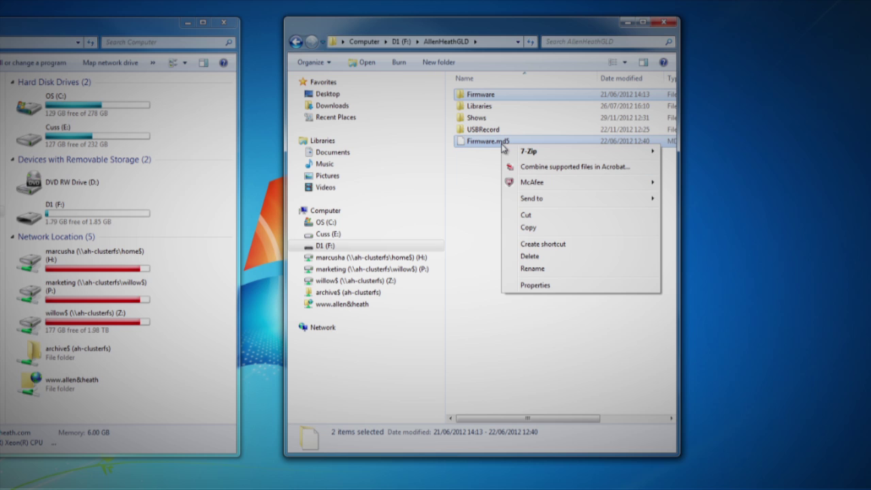
pyautogui.click(530, 256)
pyautogui.click(401, 296)
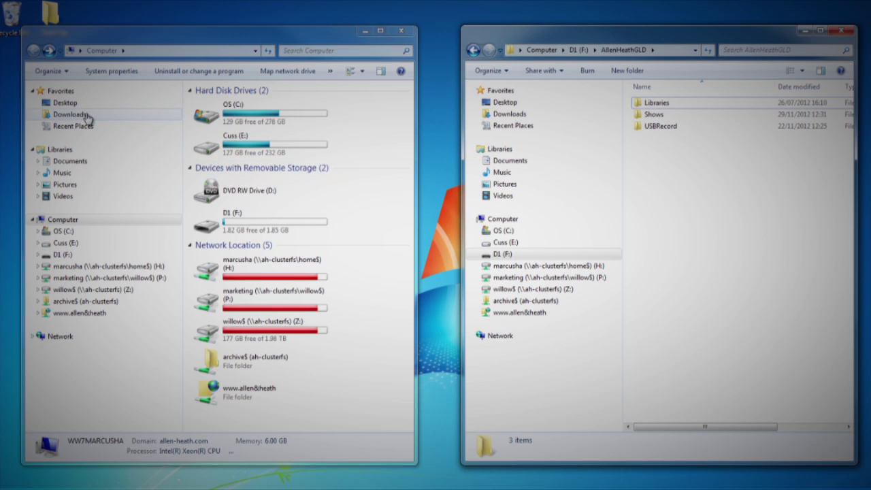
# Step: Copy Firmware and Firmware.md5 from the downloaded AllenHeathGLD_V1.02 archive into D1's AllenHeathGLD folder and show the hidden notification icons
pyautogui.click(88, 116)
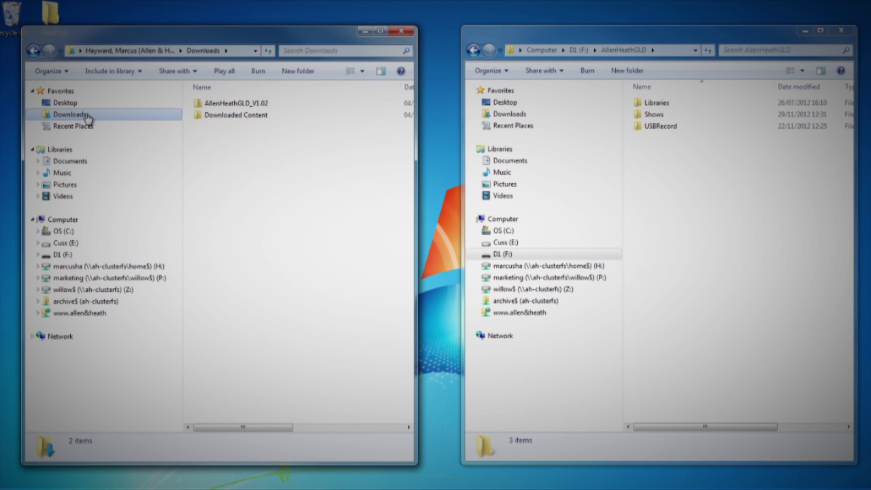
pyautogui.doubleClick(221, 106)
pyautogui.doubleClick(221, 106)
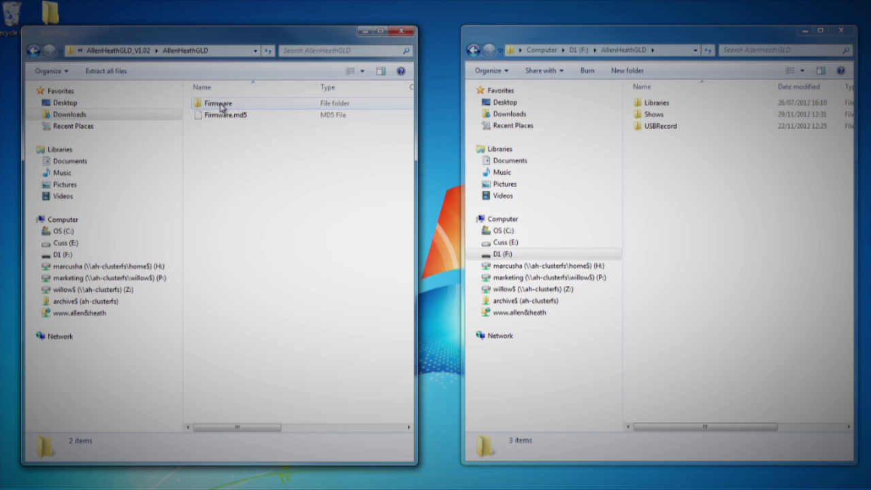
pyautogui.moveTo(229, 158); pyautogui.dragTo(748, 281)
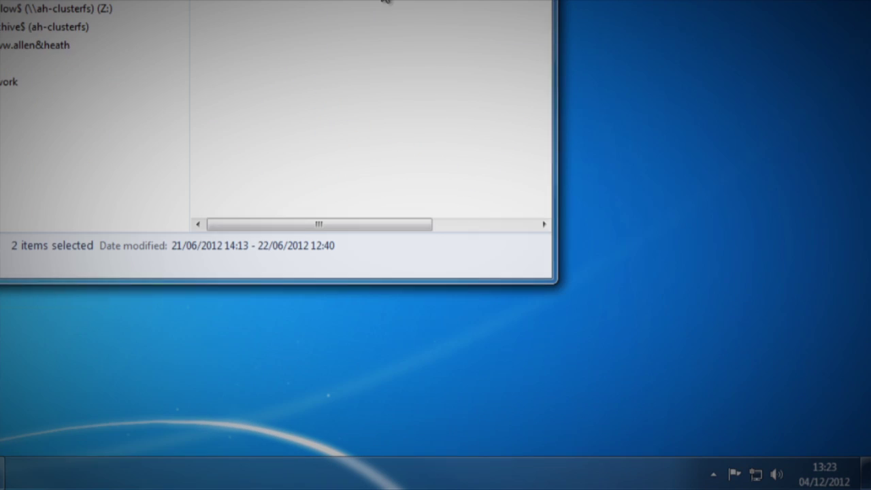
pyautogui.click(712, 473)
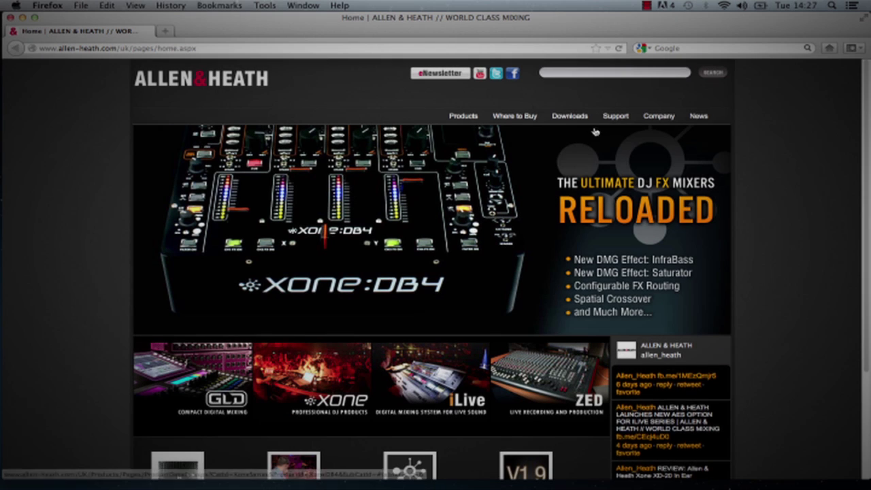
# Step: In Firefox on the Mac, open GLD Firmware Release 1.02 from the firmware downloads and agree to its licence
pyautogui.moveTo(576, 120)
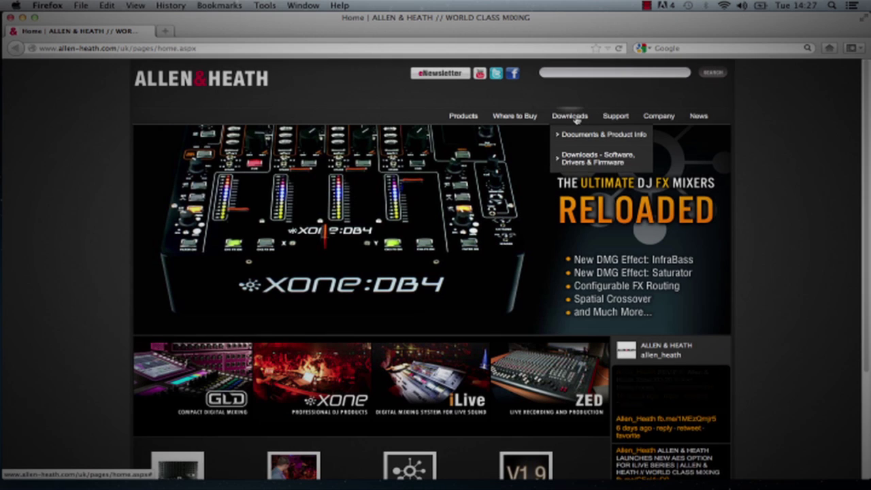
pyautogui.click(580, 157)
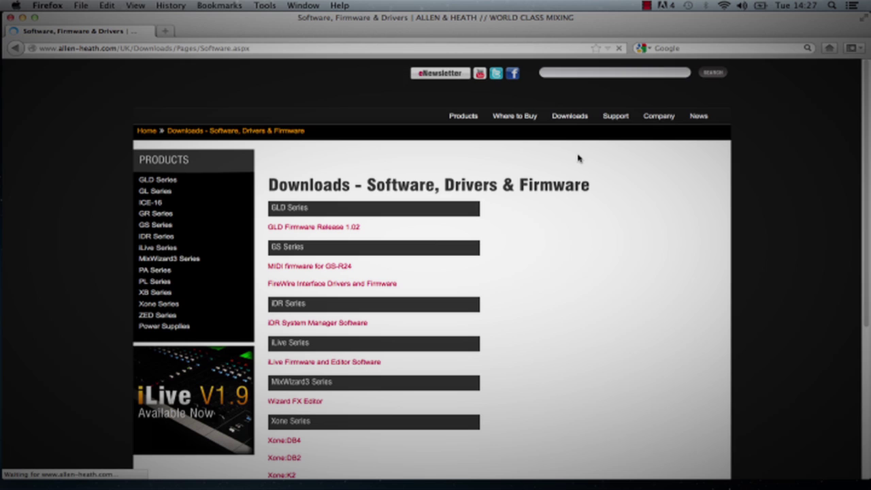
pyautogui.click(354, 230)
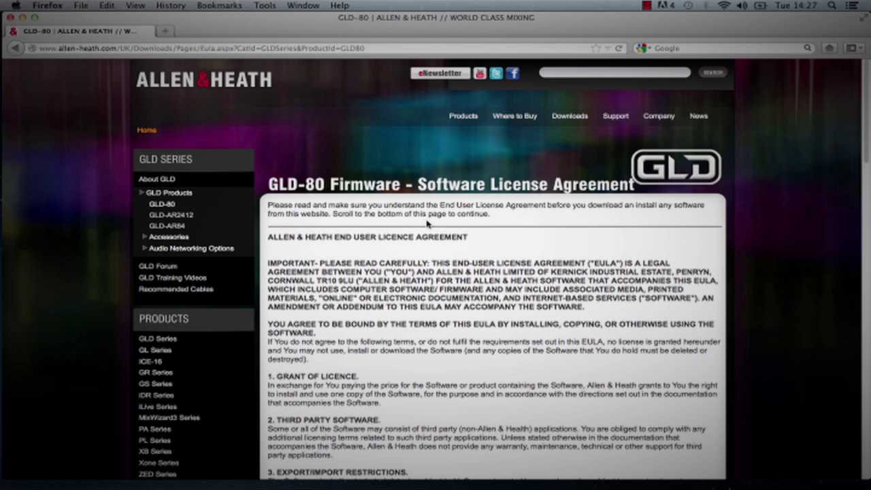
pyautogui.moveTo(867, 139); pyautogui.dragTo(868, 422)
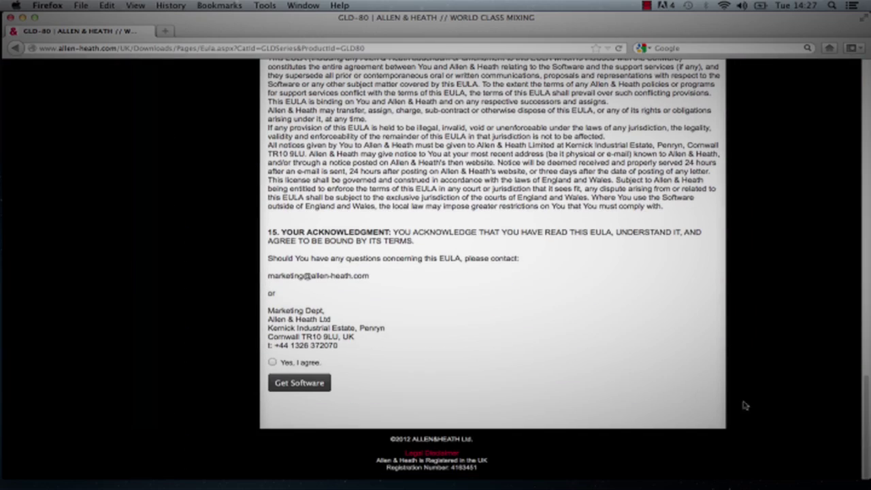
pyautogui.click(275, 363)
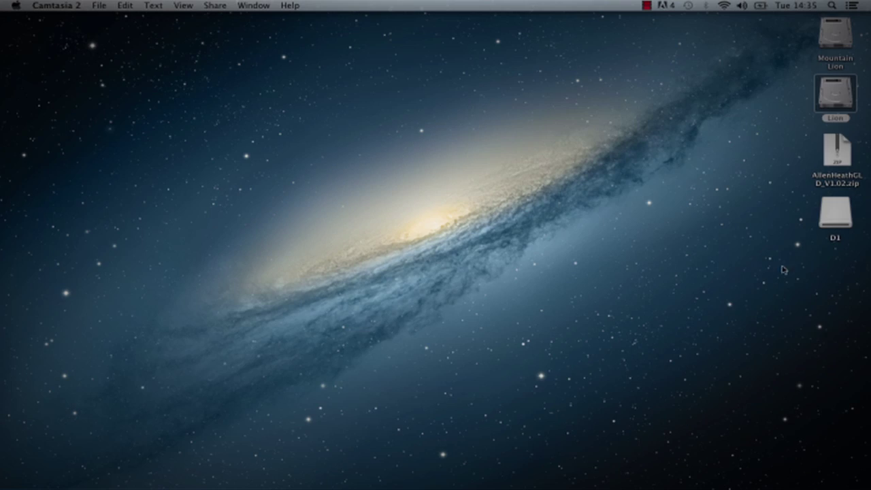
# Step: In Finder, move the Firmware folder and Firmware.md5 from AllenHeathGLD on the D1 drive to the Trash
pyautogui.doubleClick(828, 221)
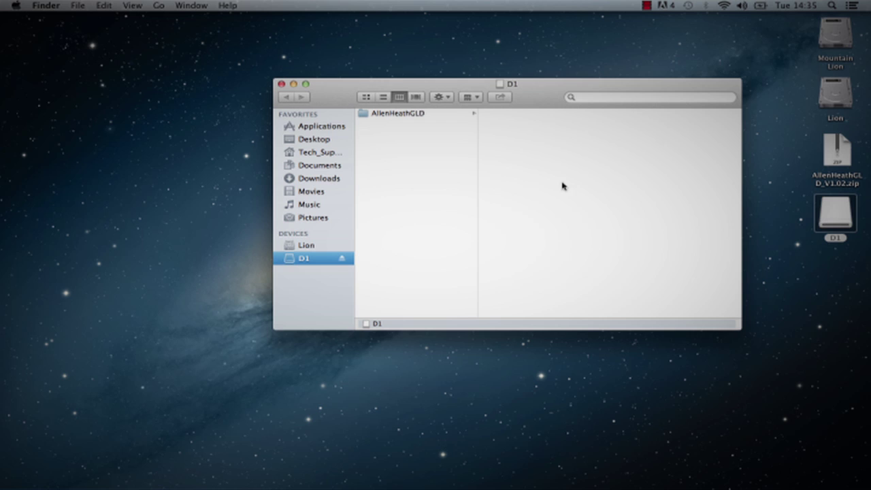
pyautogui.click(406, 115)
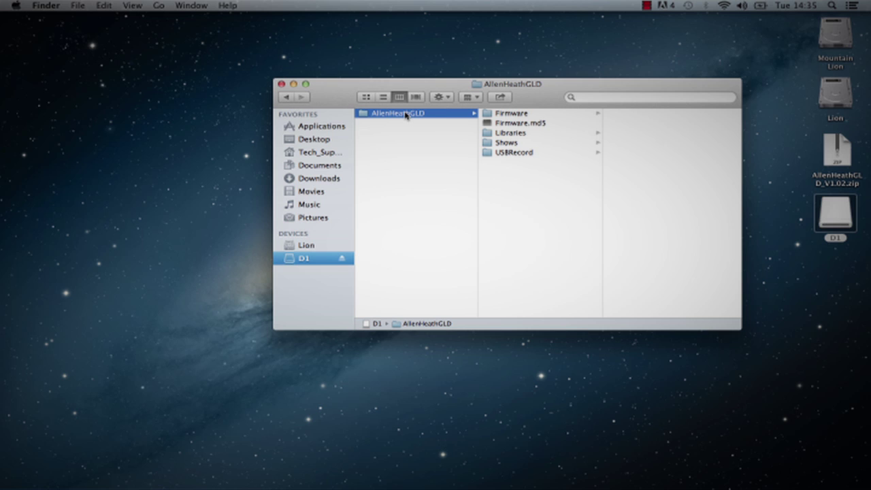
pyautogui.click(506, 118)
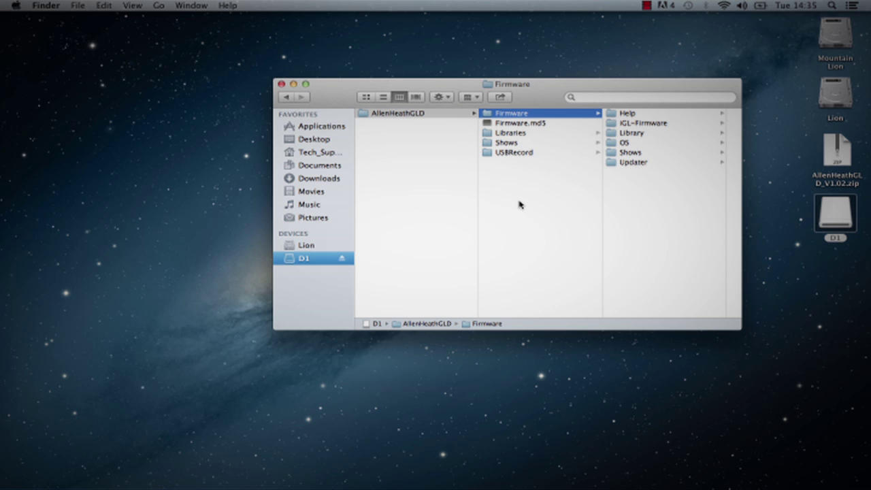
pyautogui.press('super+BackSpace')
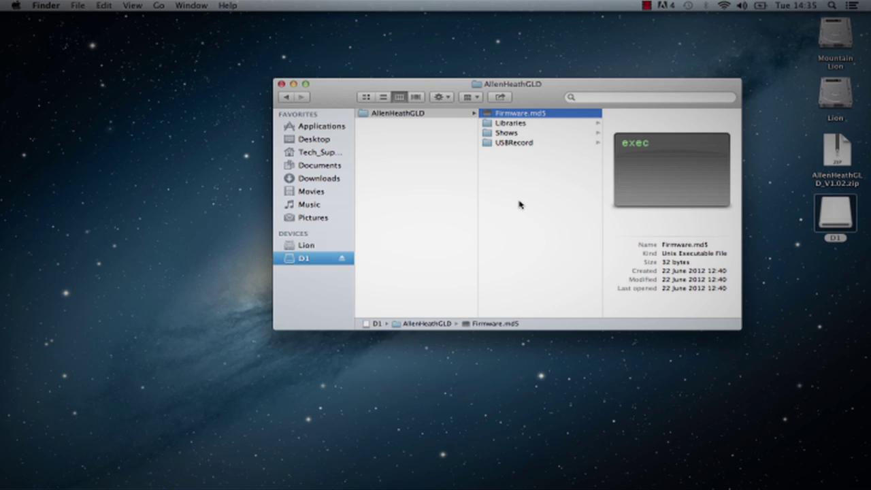
pyautogui.press('super+BackSpace')
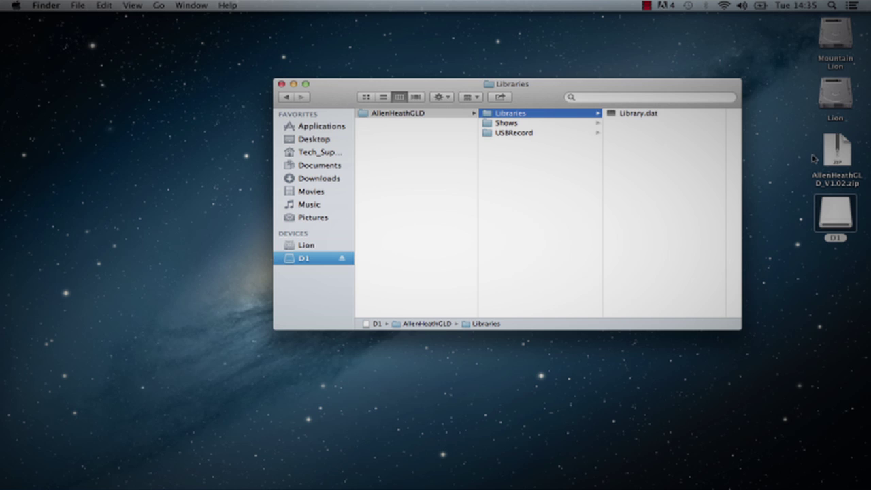
# Step: Extract AllenHeathGLD_V1.02.zip on the desktop and open the extracted AllenHeathGLD folder
pyautogui.click(838, 155)
pyautogui.doubleClick(837, 156)
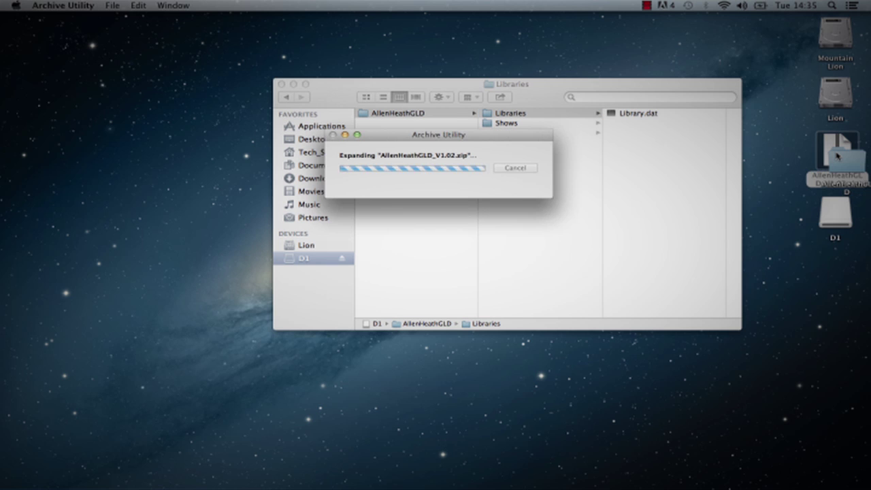
pyautogui.moveTo(841, 159); pyautogui.dragTo(832, 283)
pyautogui.doubleClick(832, 283)
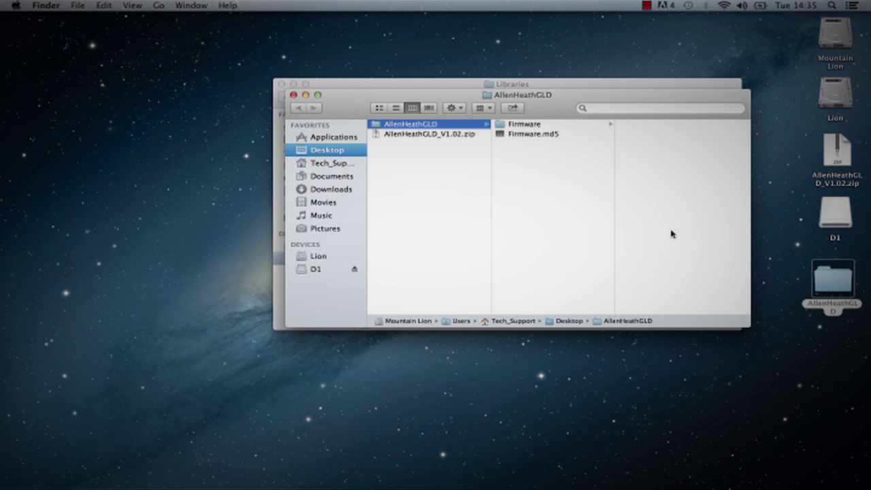
# Step: Copy the extracted Firmware folder and Firmware.md5 into AllenHeathGLD on the D1 drive, and eject D1
pyautogui.moveTo(434, 95); pyautogui.dragTo(457, 254)
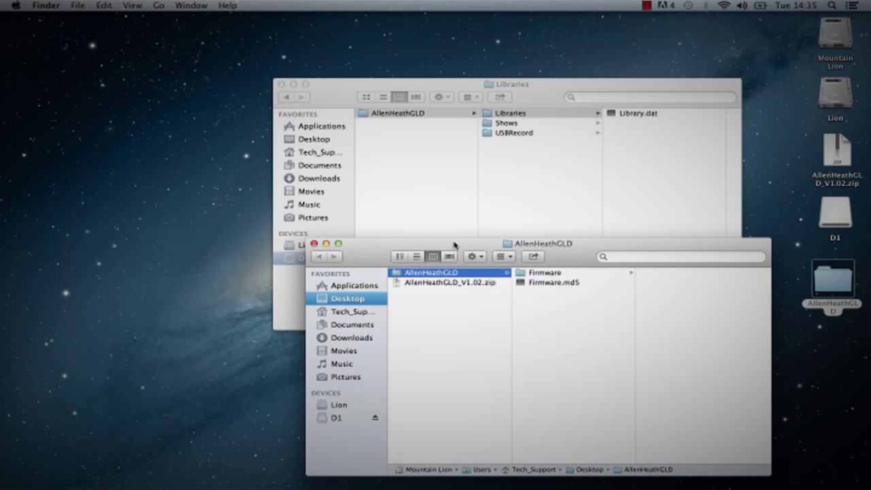
pyautogui.moveTo(544, 308); pyautogui.dragTo(512, 205)
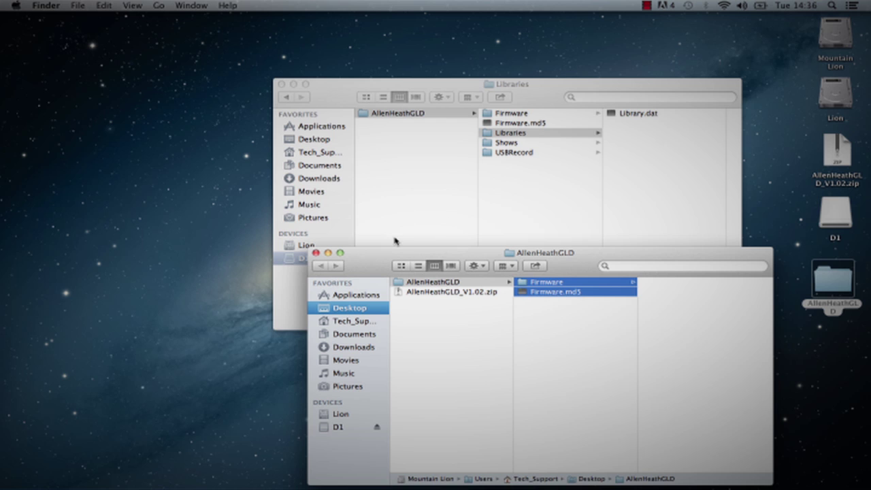
pyautogui.click(316, 254)
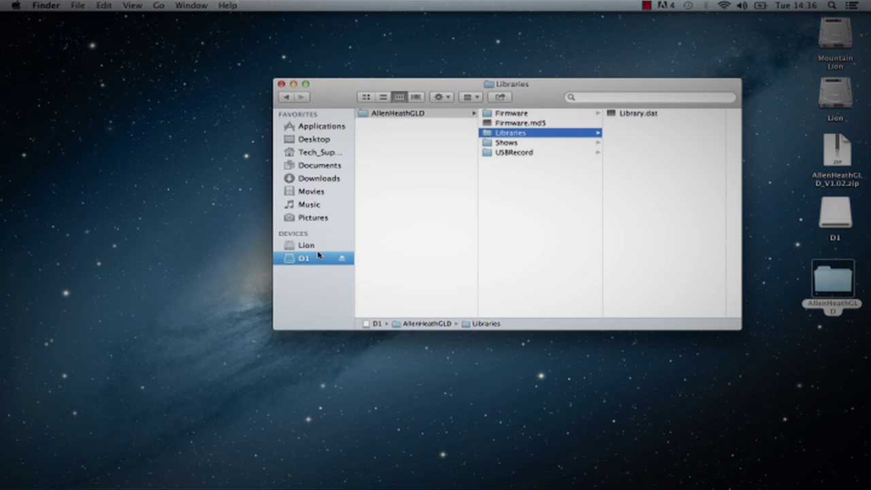
pyautogui.click(318, 259)
pyautogui.click(340, 257)
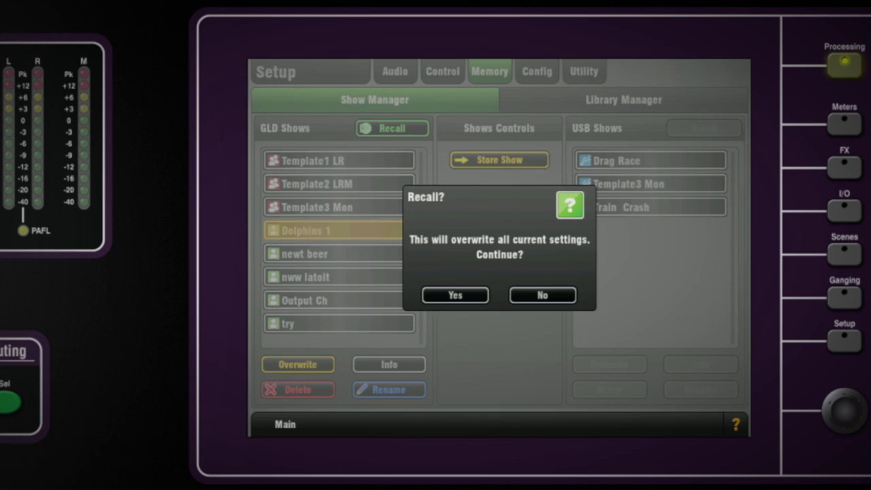
# Step: Recall the GLD show Dolphins 1, overwriting all current settings
pyautogui.click(455, 295)
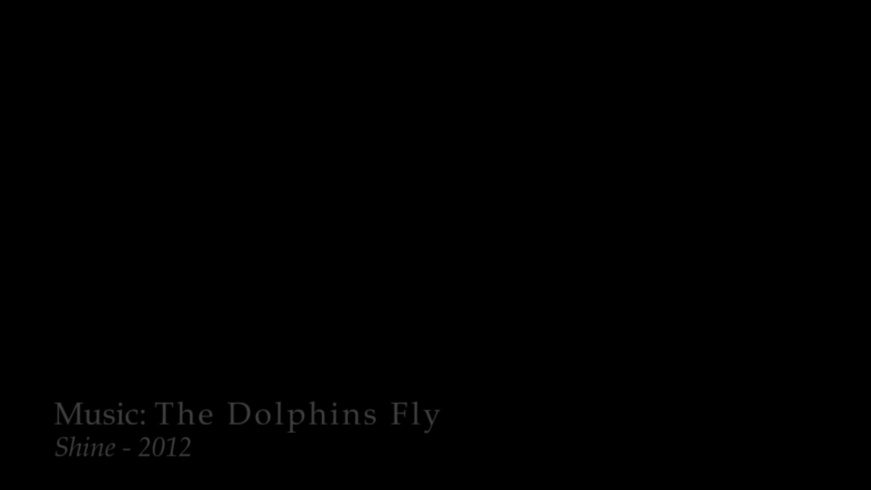